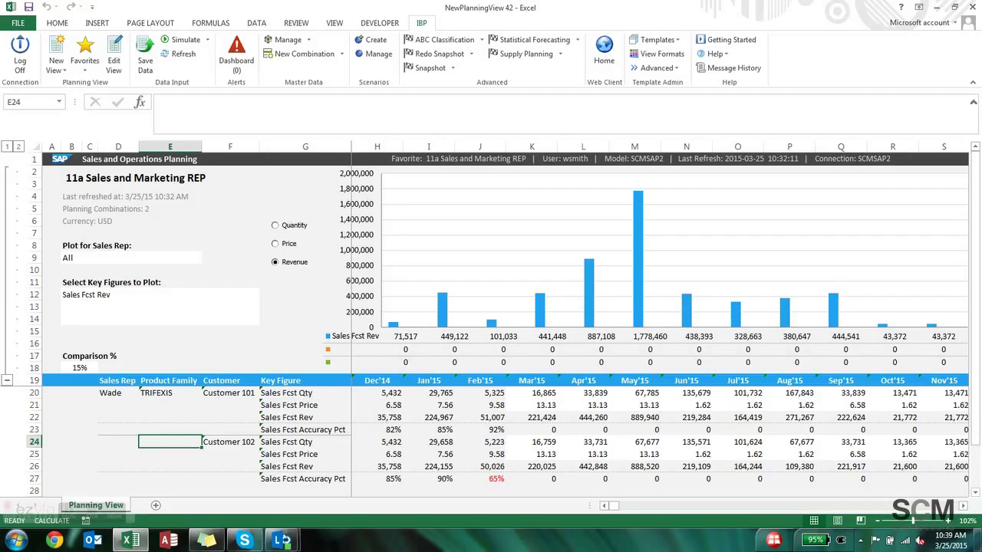
Review the sales rep, TRIFEXIS family and Customer 101 forecast and accuracy values for Feb'15
click(115, 394)
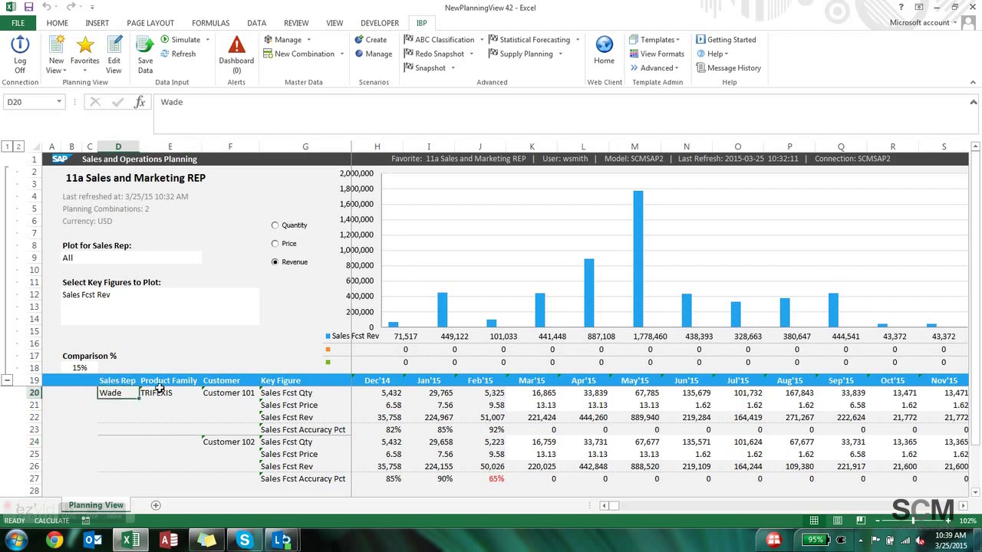
click(159, 391)
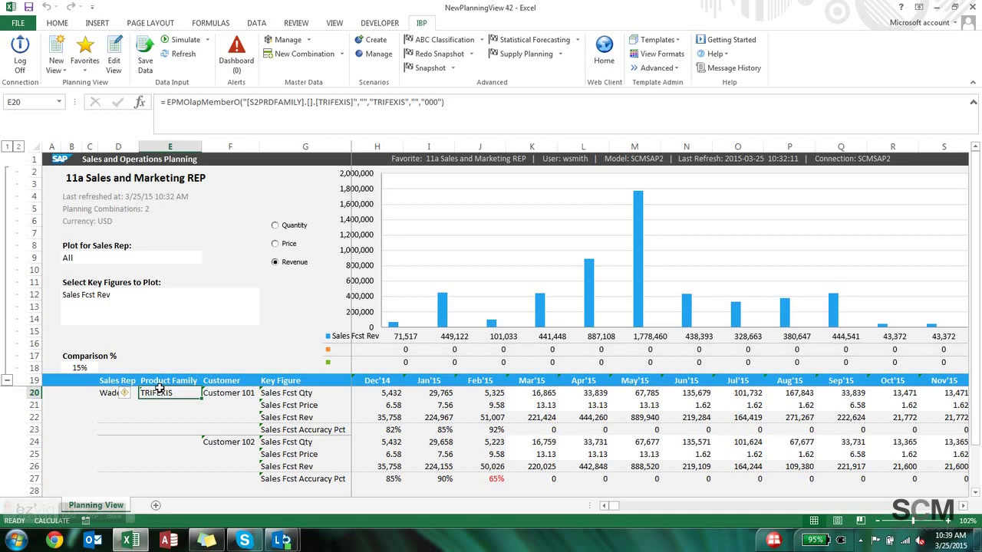
key(Right)
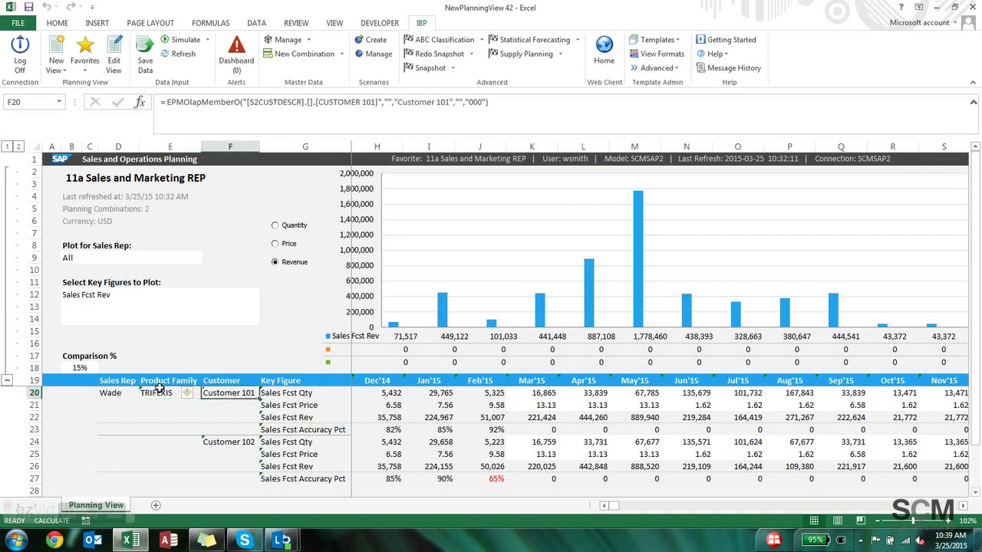
key(Right)
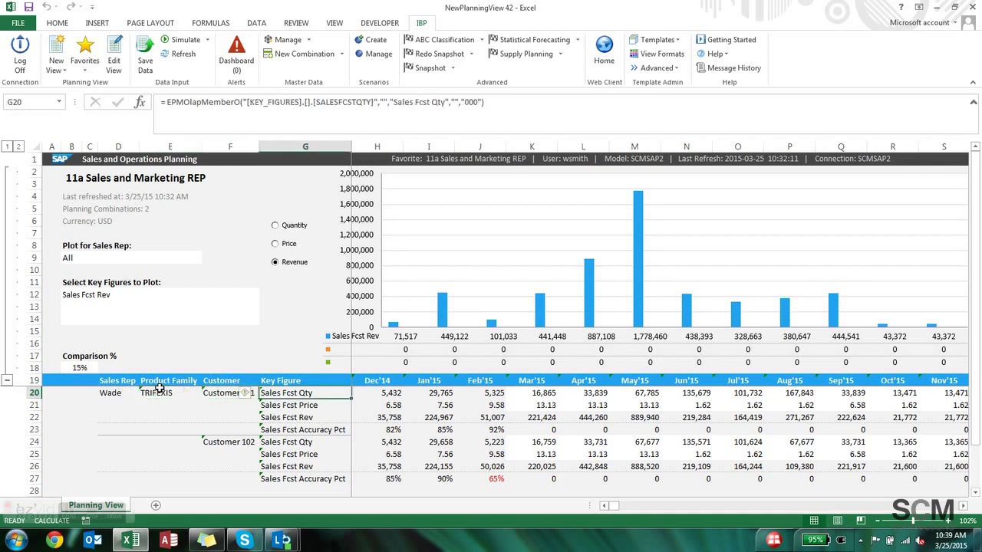
key(Down)
key(Down)
key(Down)
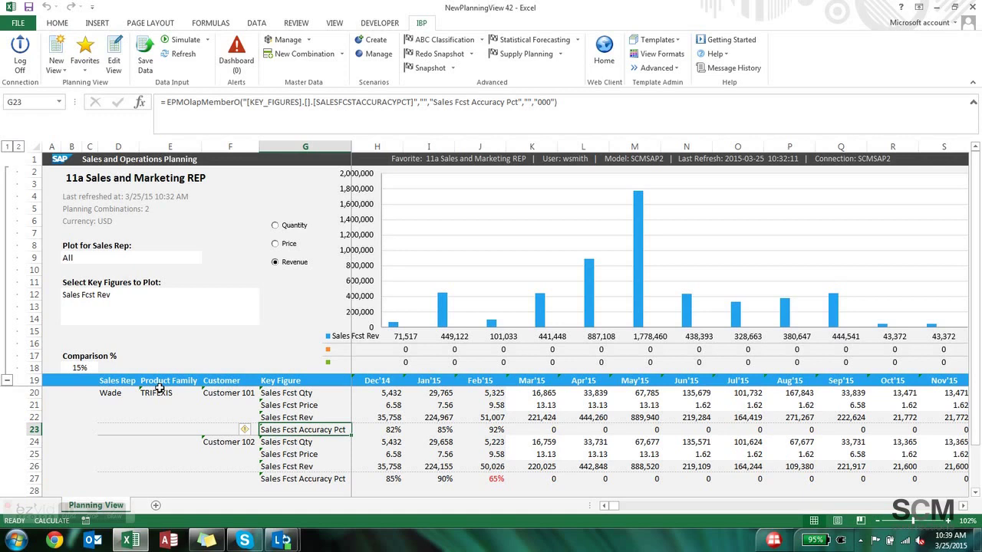
key(Right)
key(Right)
key(Right)
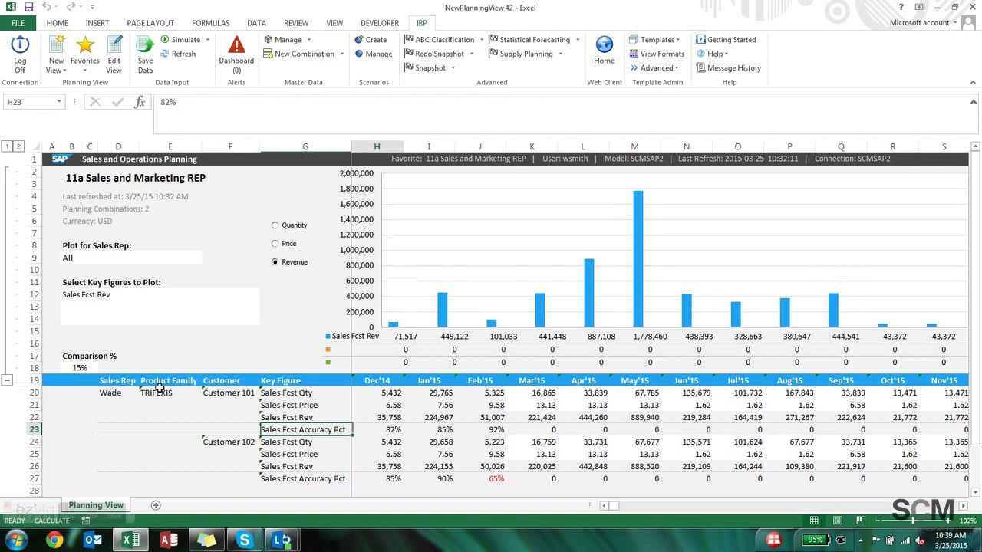
key(Up)
key(Up)
key(Up)
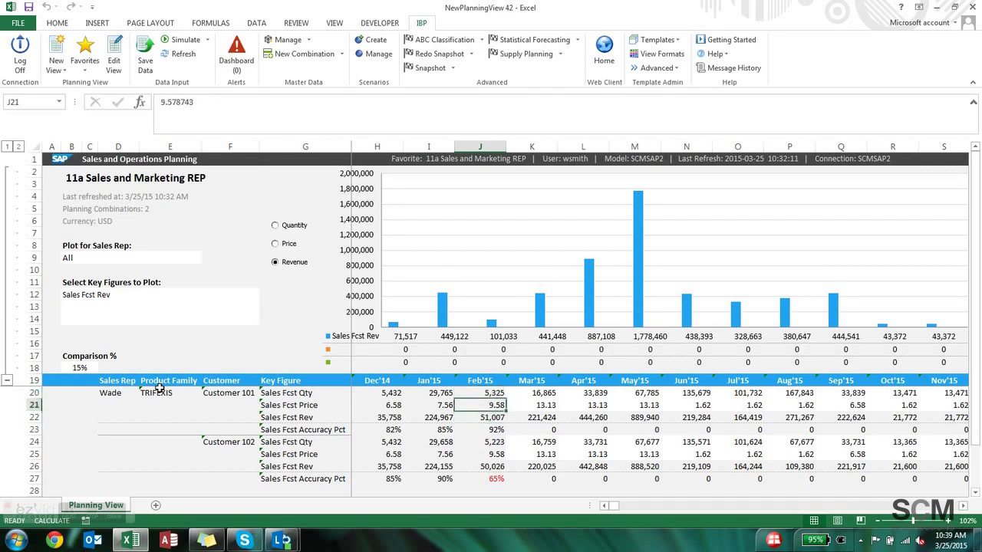
Select the Customer 101 forecast block and check the Mar'15 forecast revenue
key(shift+Down)
key(shift+Left)
key(shift+Left)
key(shift+Left)
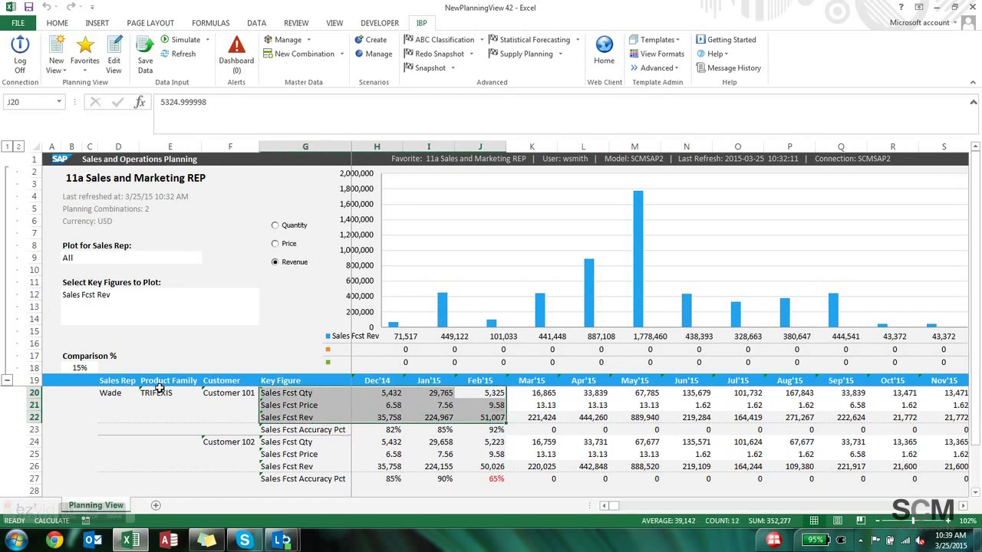
key(Down)
key(Down)
key(Right)
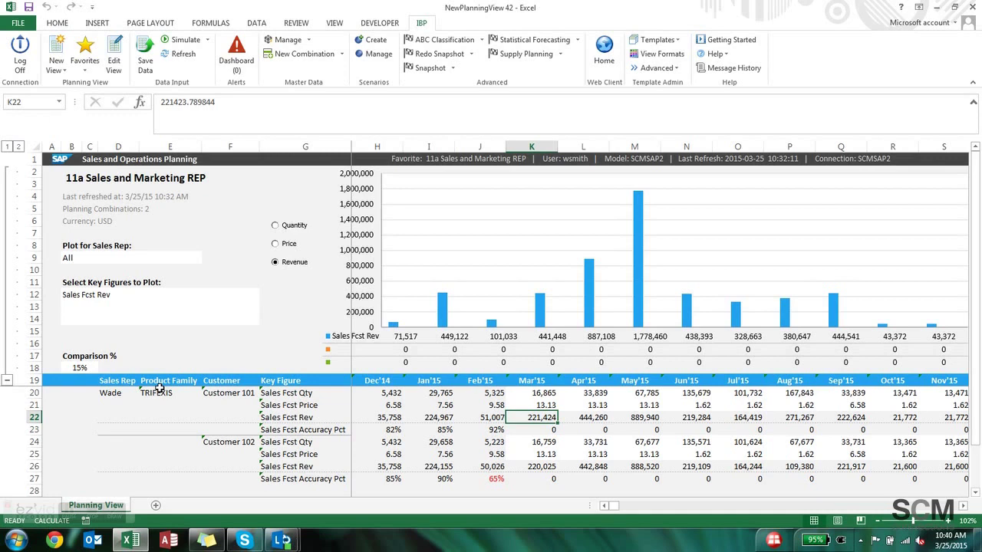
key(Left)
key(Down)
key(Left)
key(Left)
key(Left)
key(Left)
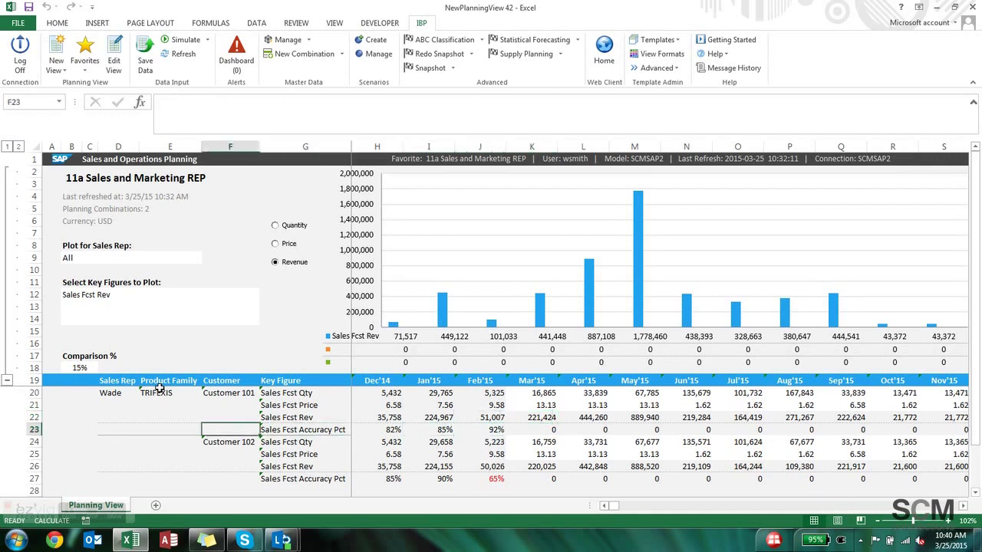
Select the Sales Fcst Accuracy Pct values through Apr'15, then review Customer 102's accuracy and prices
key(Right)
key(shift+Right)
key(shift+Right)
key(shift+Right)
key(shift+Right)
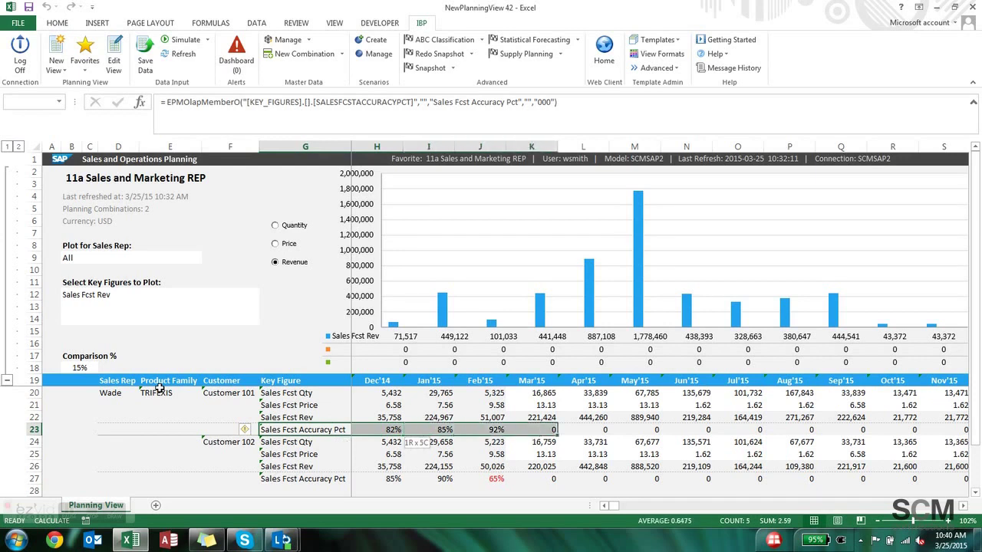
key(shift+Right)
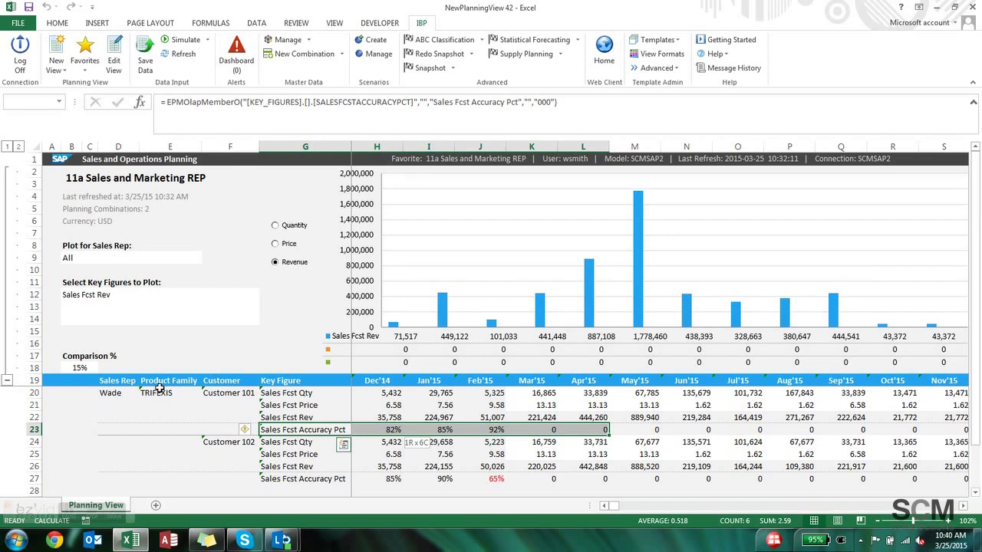
key(Down)
key(Down)
key(Down)
key(Down)
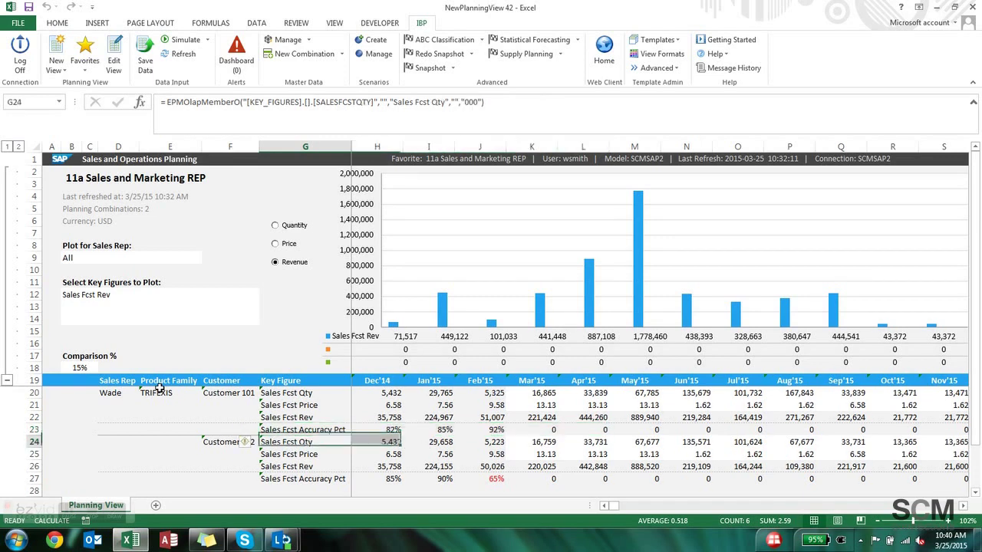
key(Right)
key(Right)
key(Right)
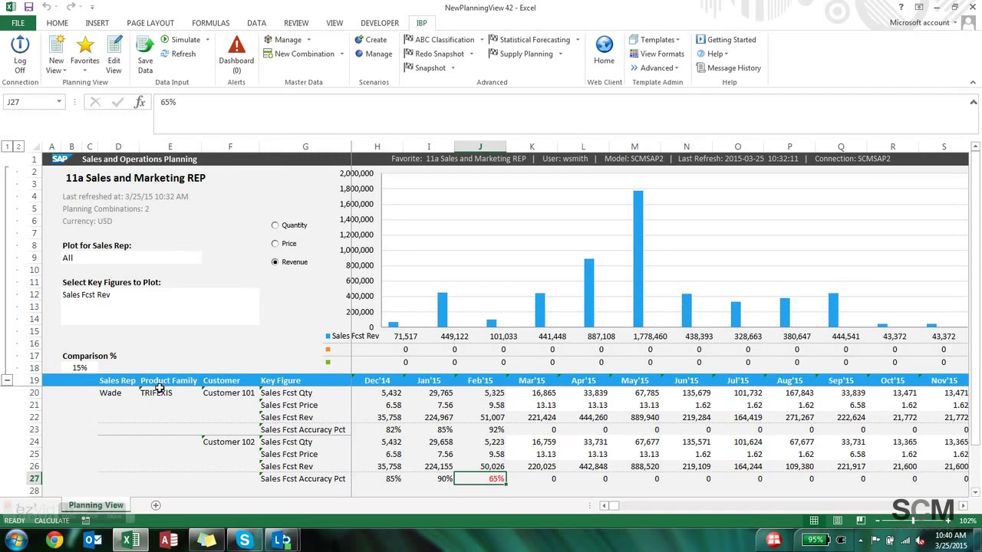
key(Up)
key(Up)
key(Right)
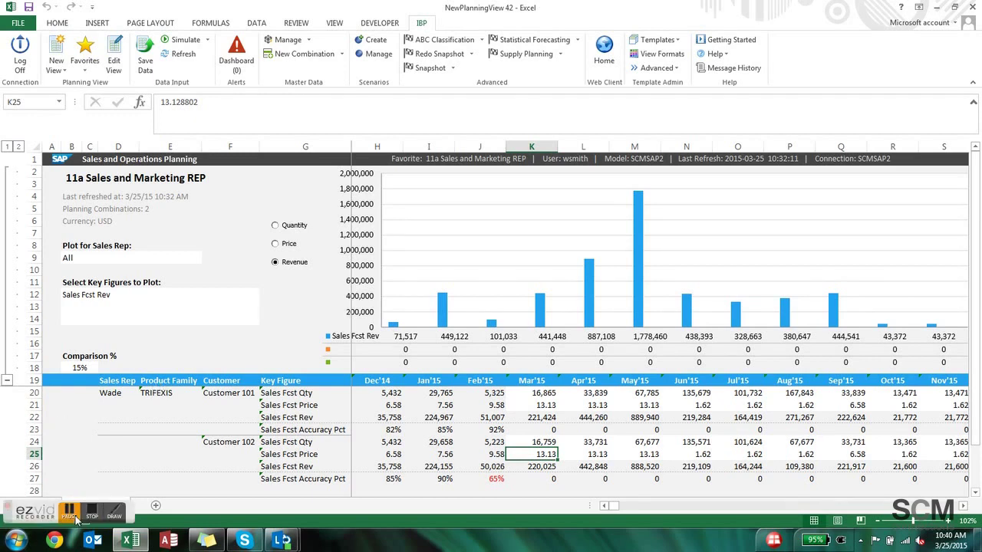
In the Sales Manager view, review Customer Region and the Sales Mgr Fcst Qty, Rev and Profit rows
click(71, 512)
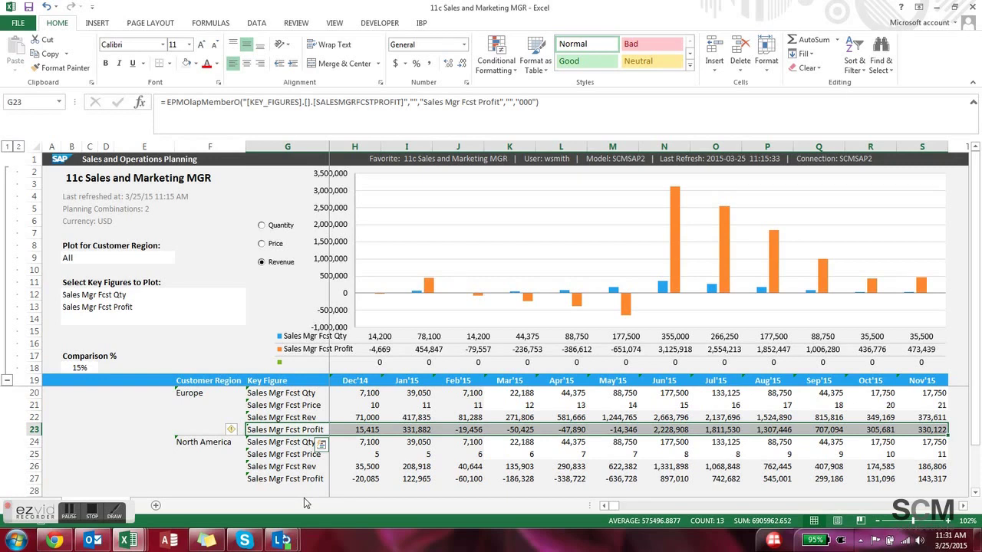
click(195, 380)
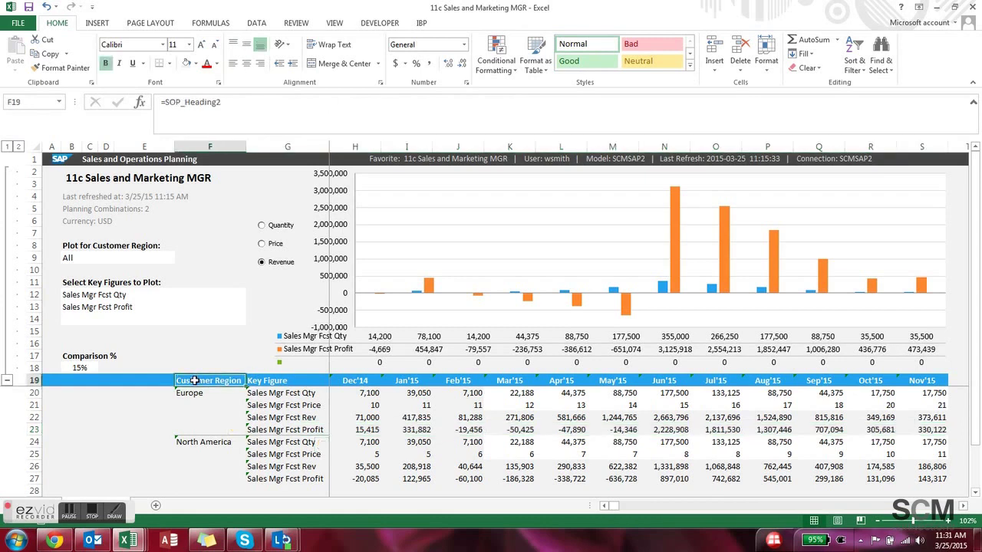
click(296, 392)
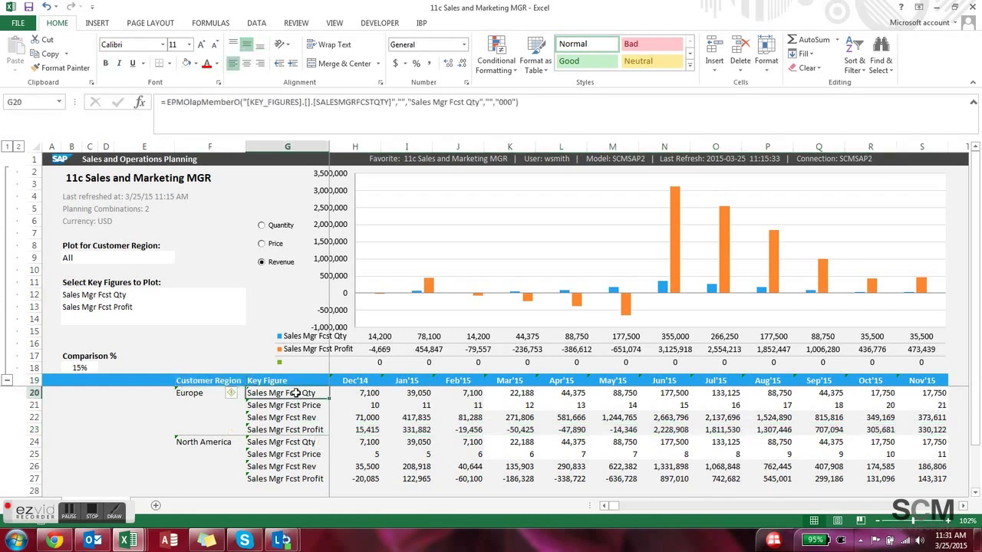
key(Down)
key(Down)
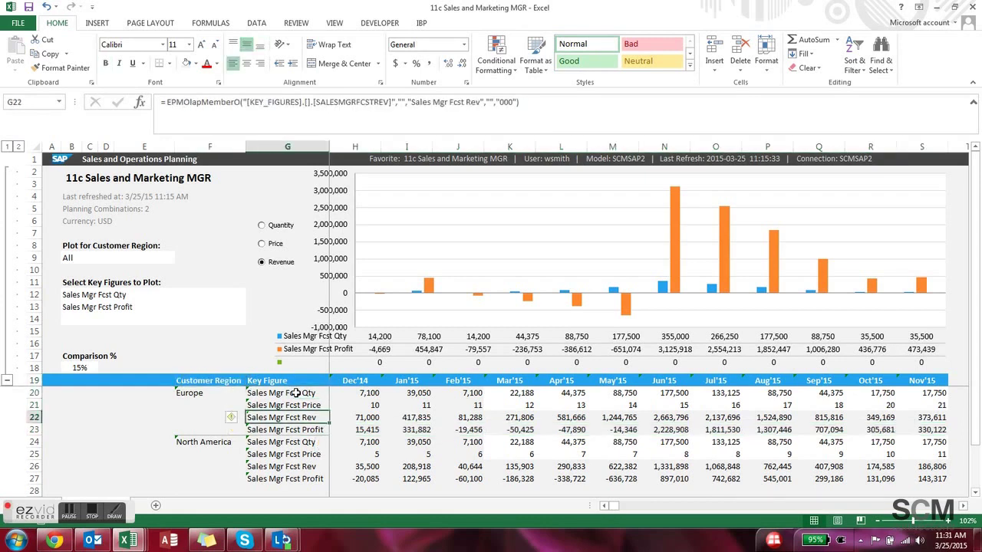
key(Down)
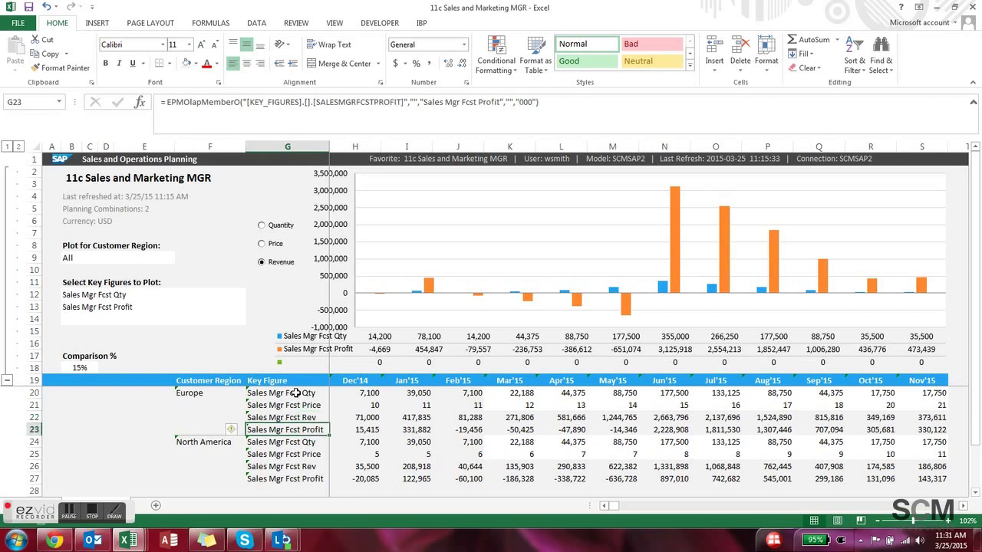
key(Right)
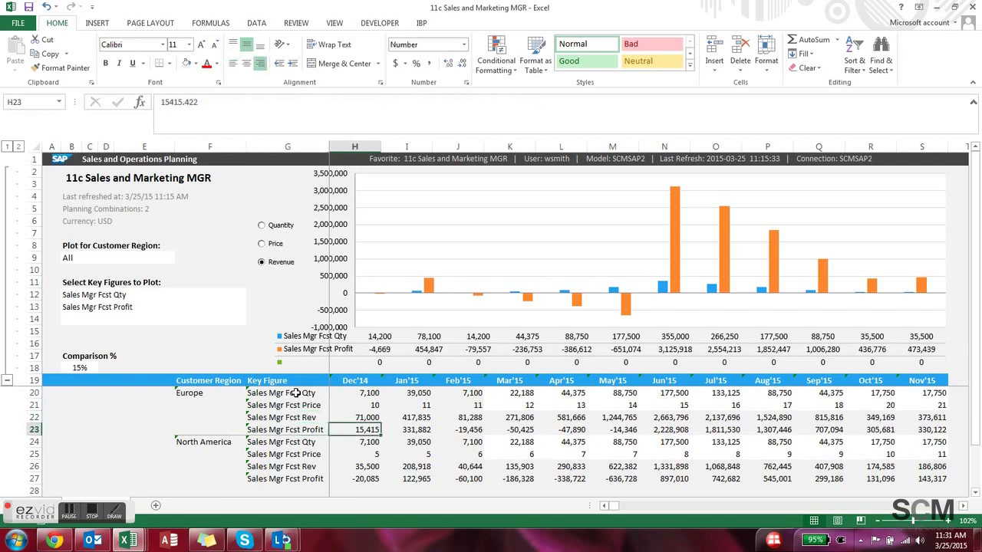
key(Up)
key(Up)
key(Up)
Select the Europe Sales Mgr Fcst Qty row across months and compare Jan'15 quantity and price
click(295, 393)
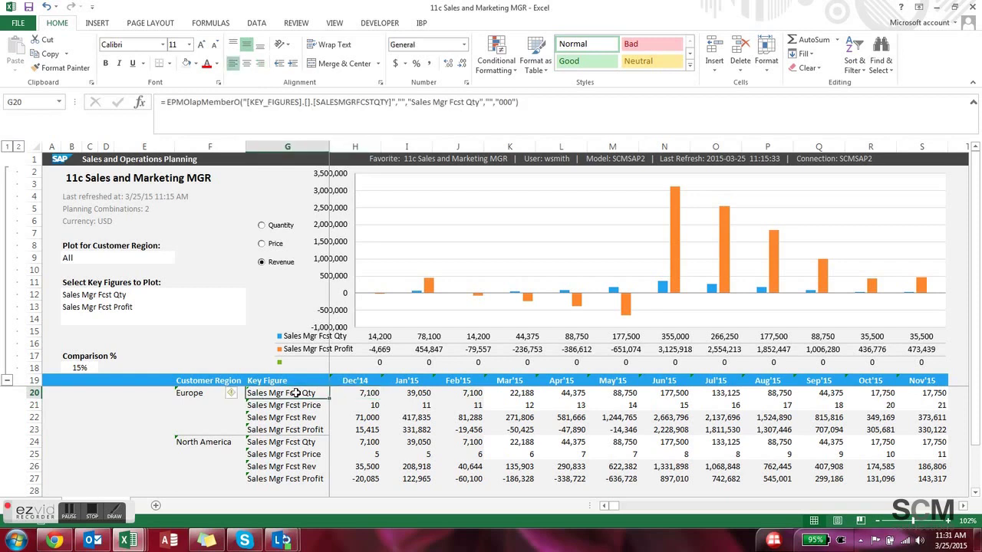
key(shift+Right)
key(shift+Right)
key(shift+Right)
key(shift+Right)
key(shift+Right)
key(shift+Right)
key(shift+Right)
key(shift+Right)
key(shift+Right)
key(shift+Right)
key(shift+Right)
key(shift+Right)
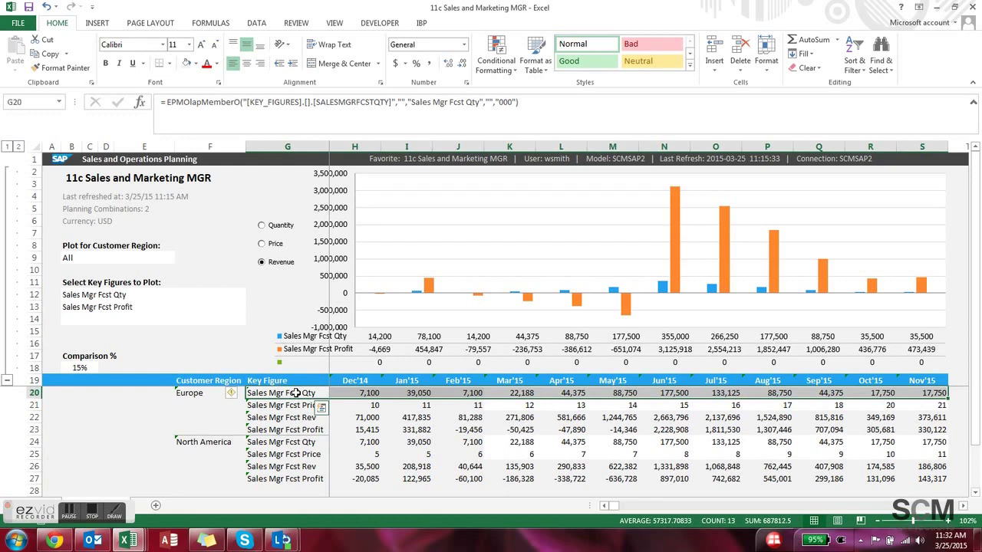
key(Down)
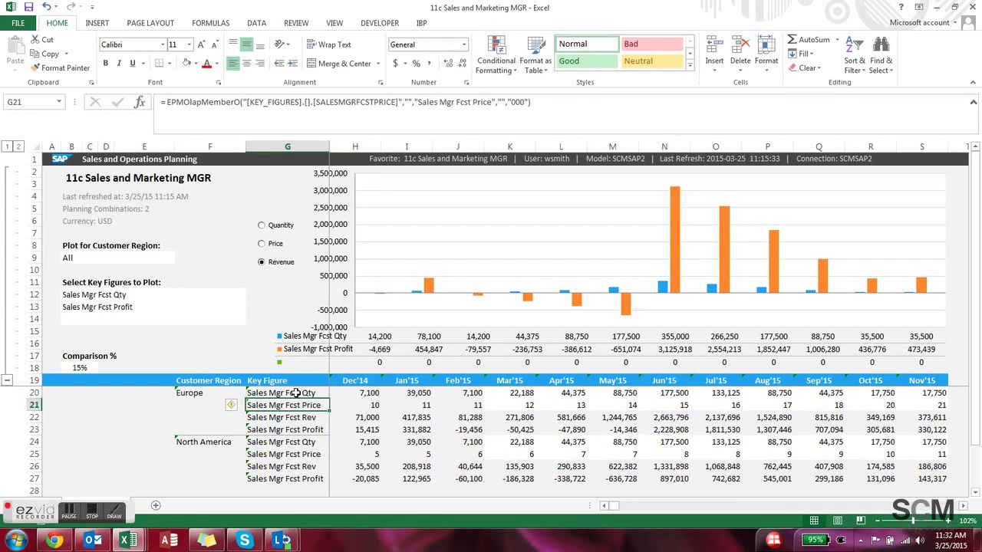
key(Right)
Check the Mar'15 Europe price, then select the Europe Sales Mgr Fcst Profit values through Nov'15
key(Right)
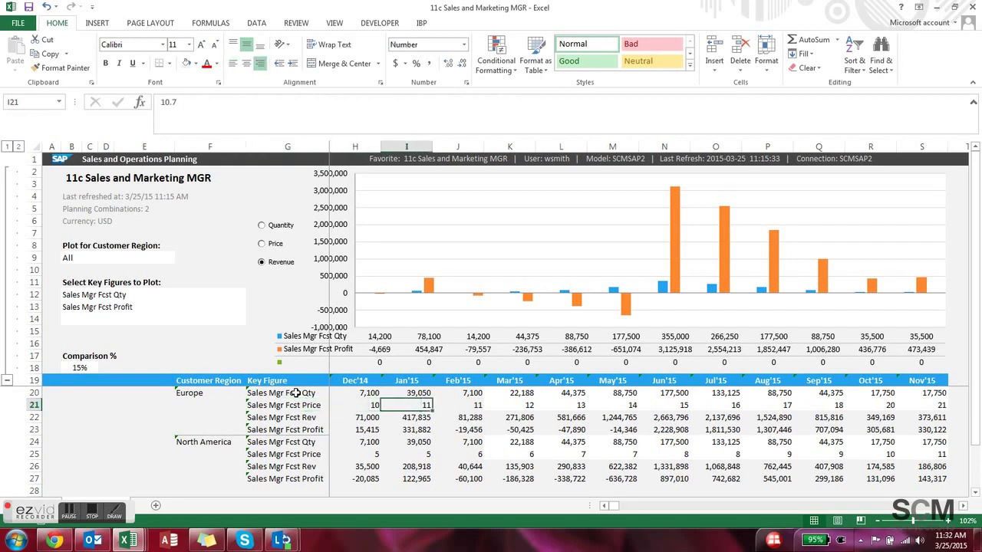
key(shift+Up)
key(Down)
key(Right)
key(Right)
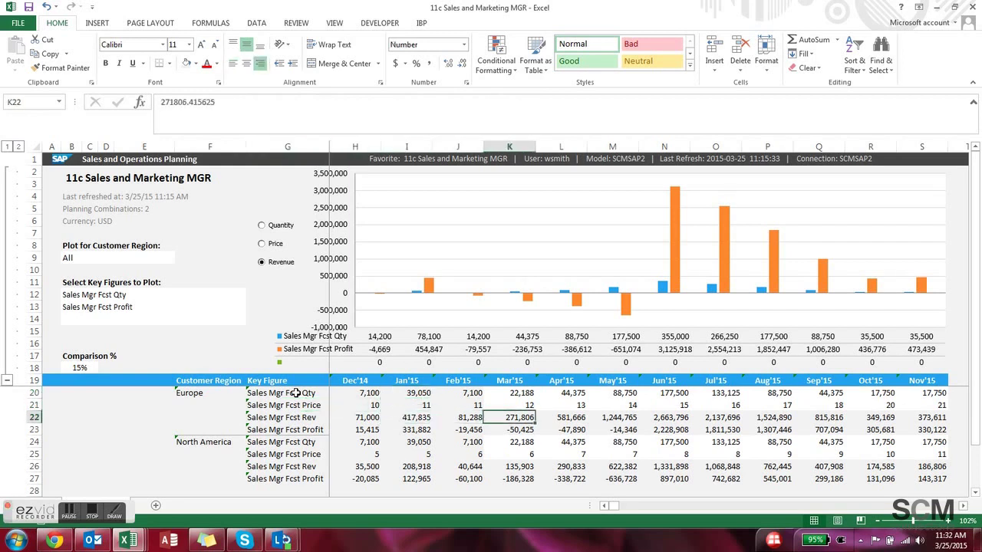
key(Right)
key(Up)
key(Left)
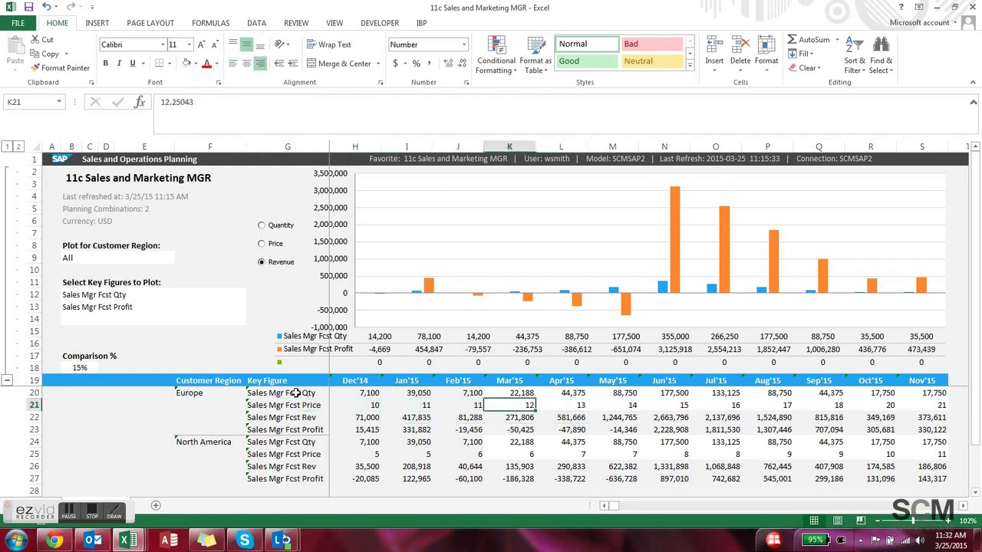
key(Down)
key(Down)
key(Left)
key(Left)
key(Left)
key(Left)
key(Left)
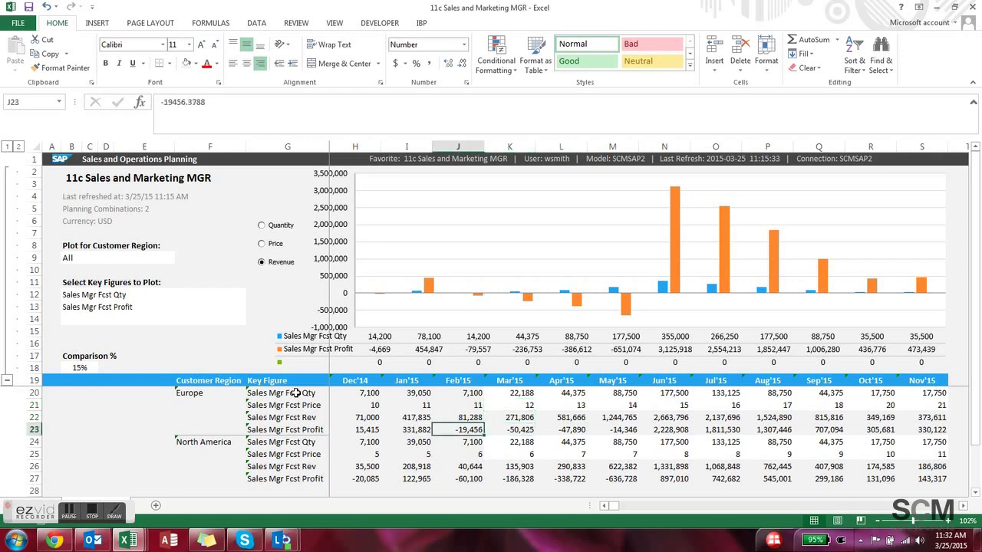
key(Right)
key(shift+Right)
key(shift+Right)
key(shift+Right)
key(shift+Right)
key(shift+Right)
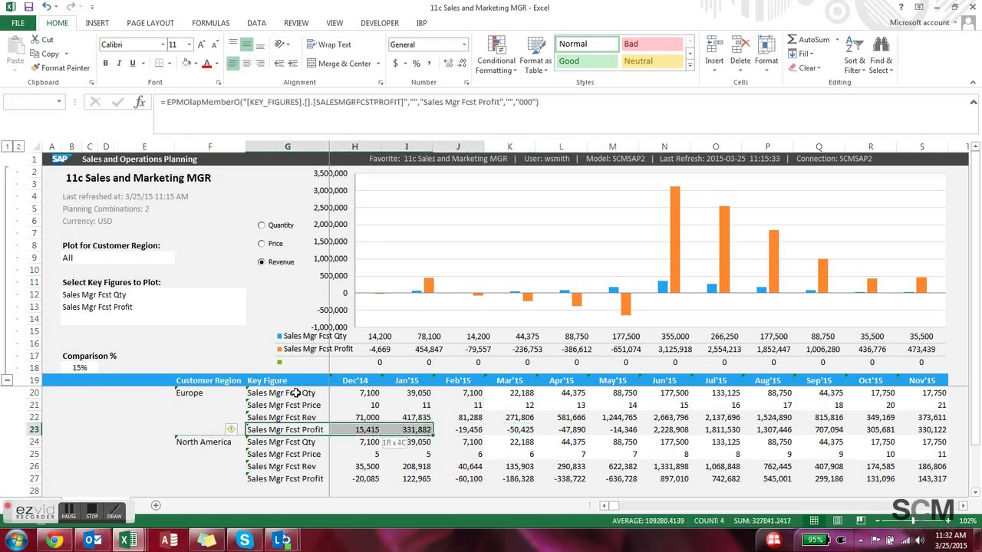
key(shift+Right)
key(shift+Right)
key(shift+Right)
key(shift+Right)
key(shift+Right)
key(shift+Right)
key(shift+Right)
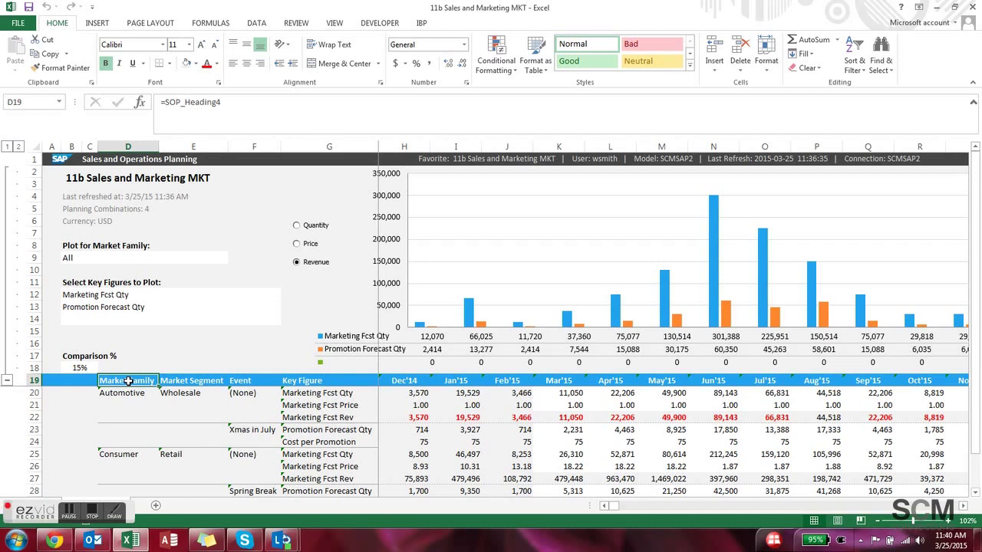
key(Right)
key(Right)
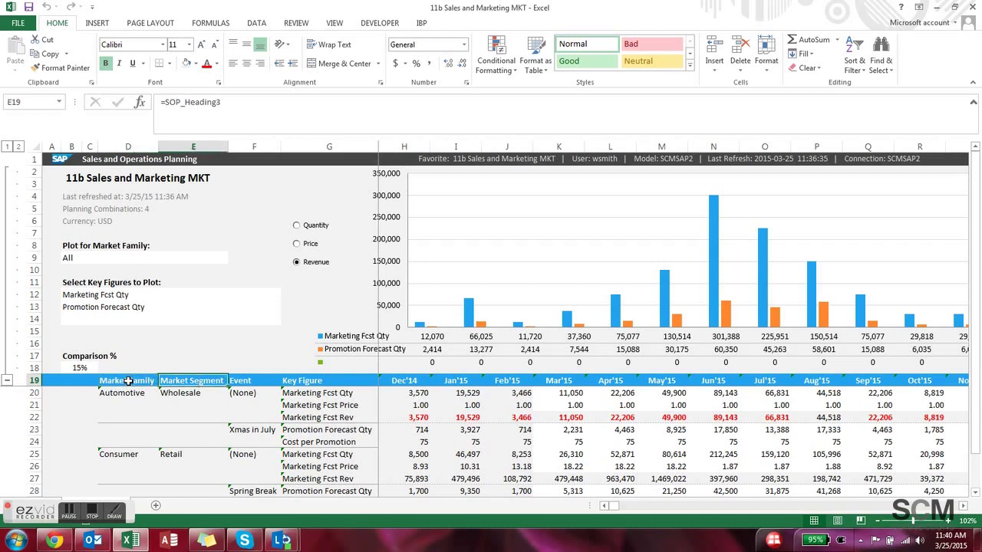
key(Right)
key(Down)
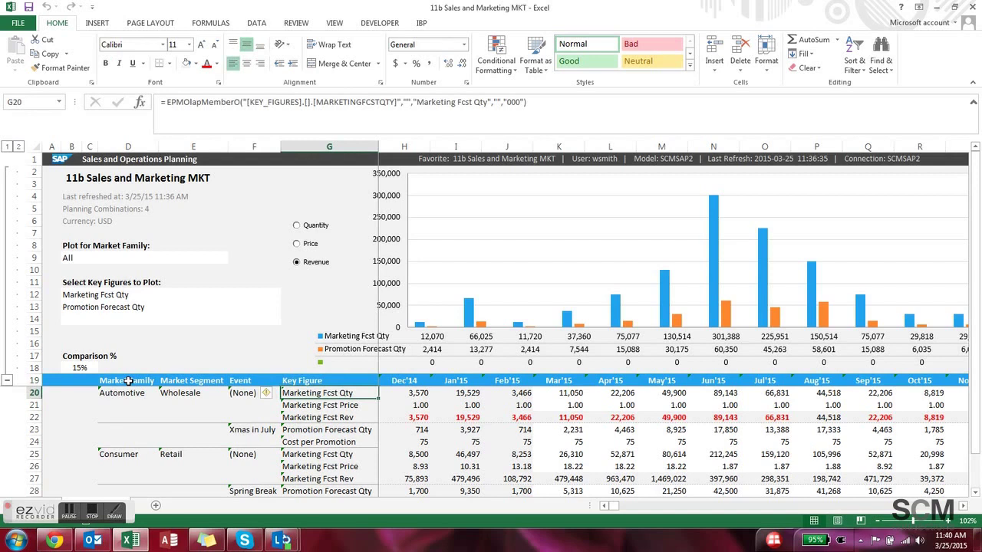
key(Down)
key(Down)
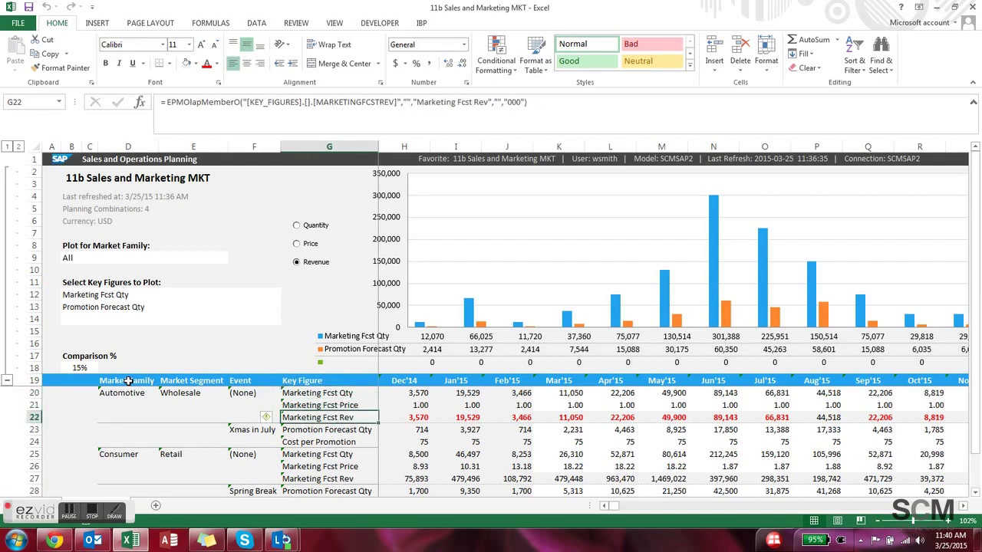
key(Down)
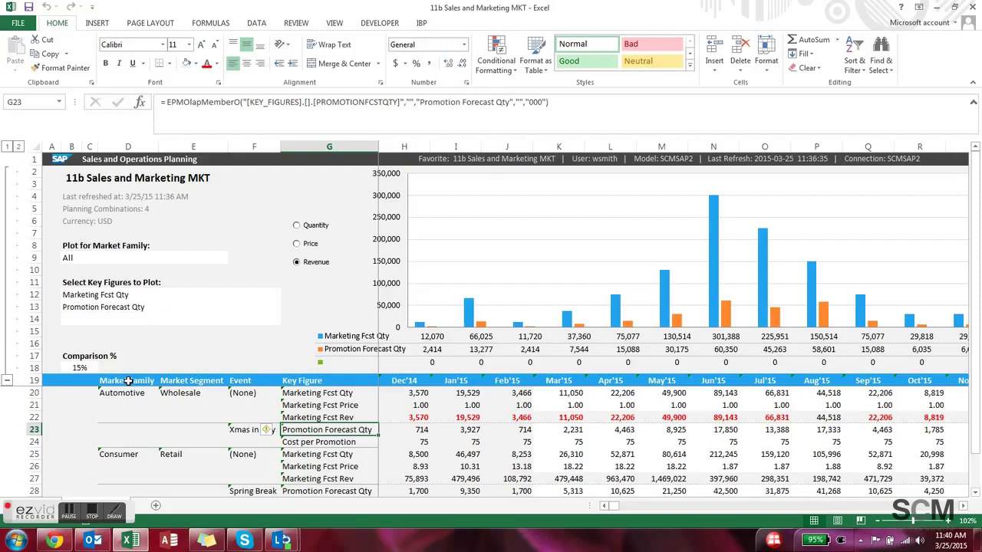
key(Down)
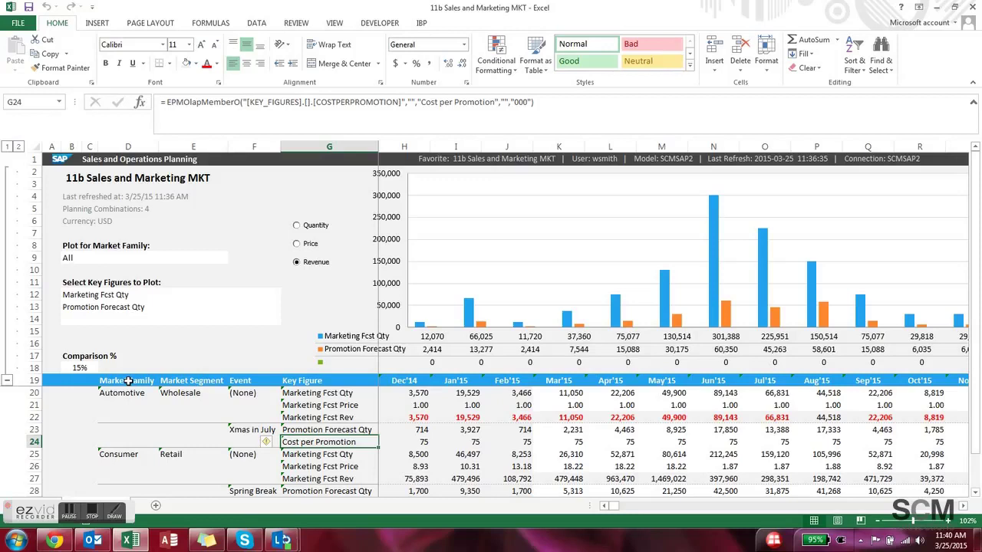
key(Up)
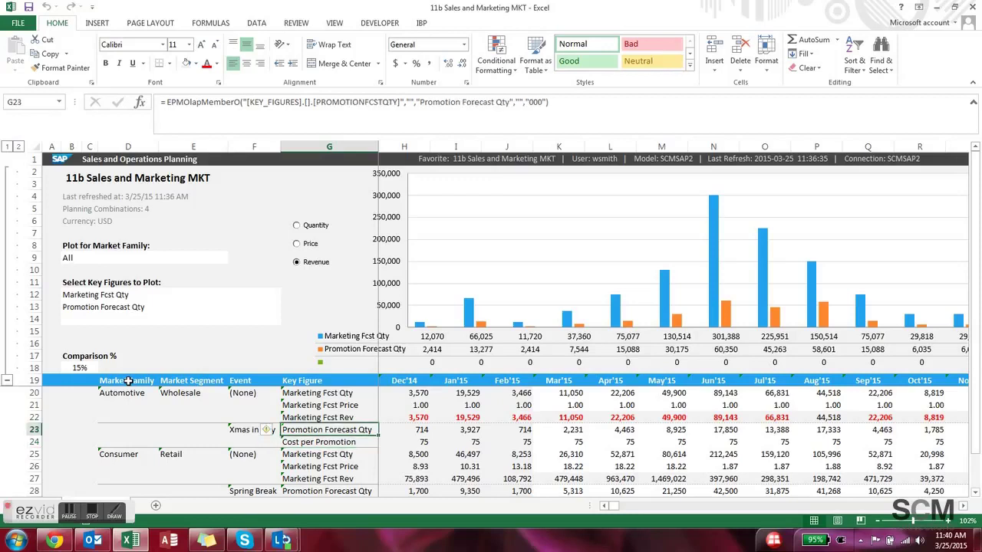
key(Left)
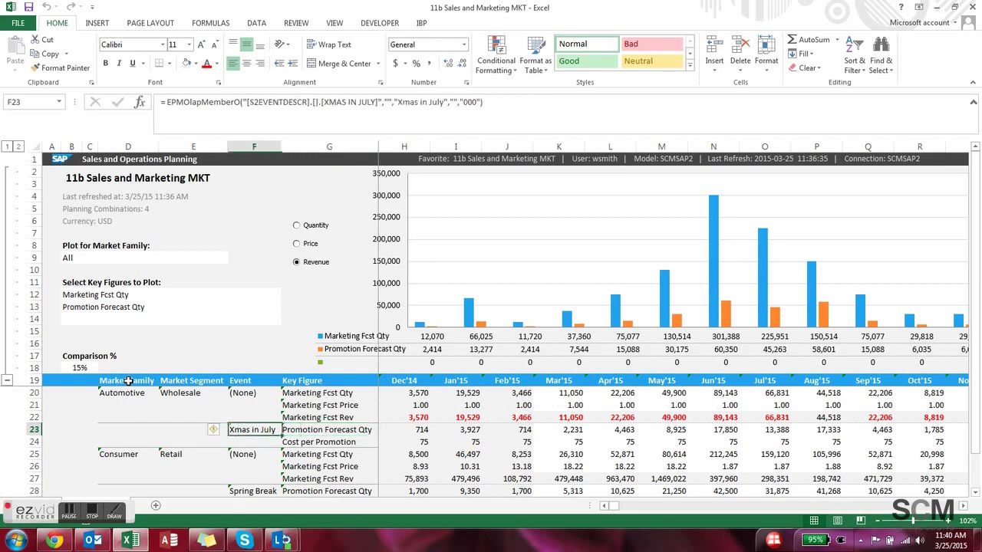
key(Right)
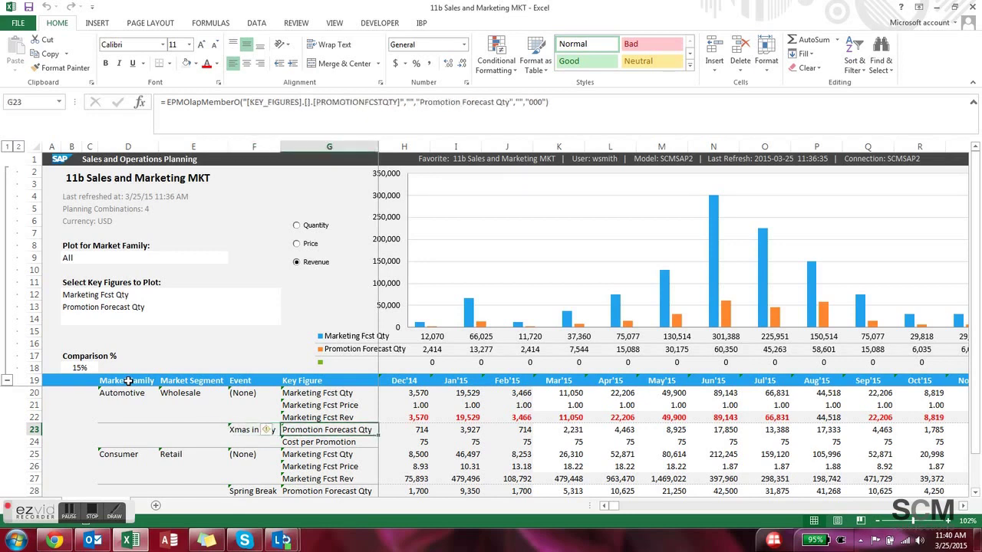
key(Left)
key(Right)
key(Down)
key(Right)
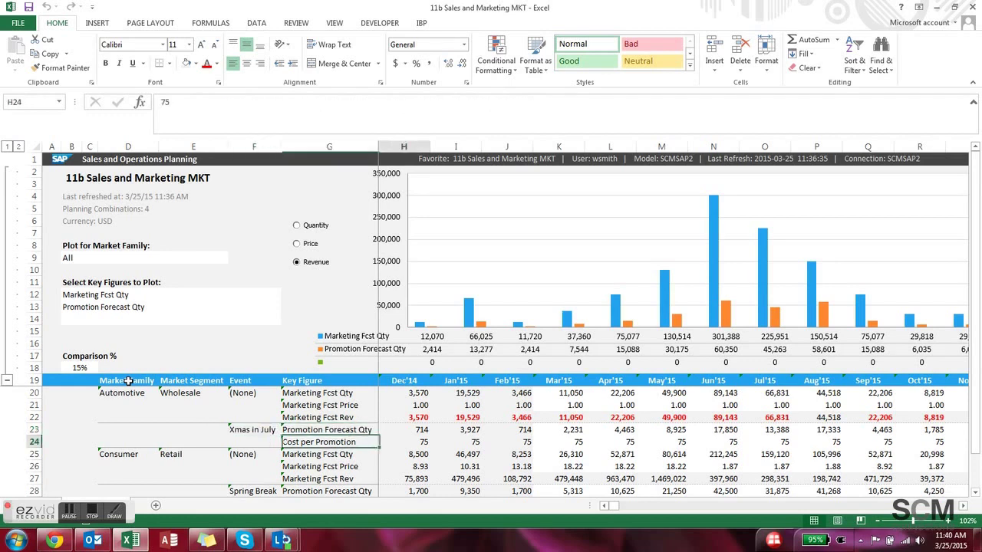
key(Up)
key(Up)
key(Up)
key(Up)
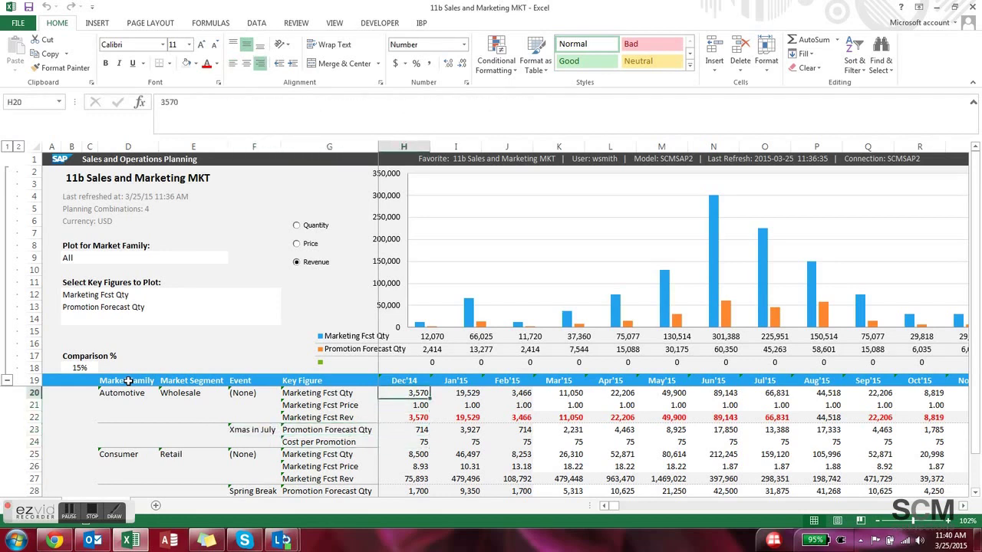
Bring up PowerPoint with the Sales and Operation Planning cycle slide in place of Excel
click(92, 513)
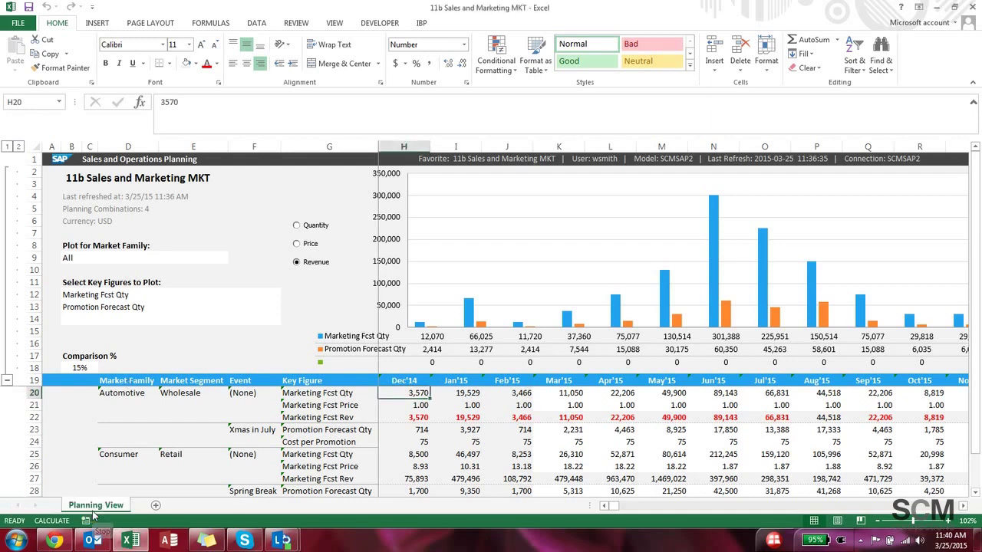